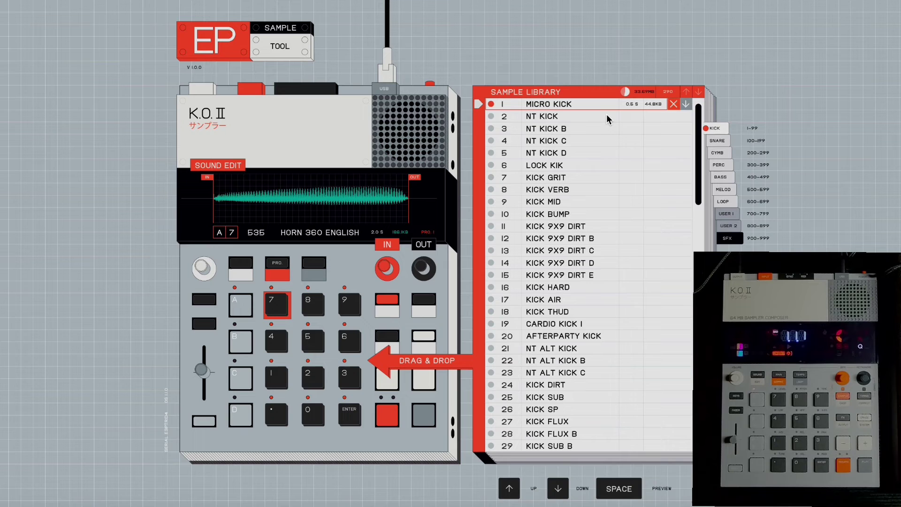
# - Audition the kicks from MICRO KICK through KICK 9X9 DIRT C and CARDIO KICK I to NT ALT KICK B
pyautogui.press('Down')
pyautogui.press('Down')
pyautogui.press('Down')
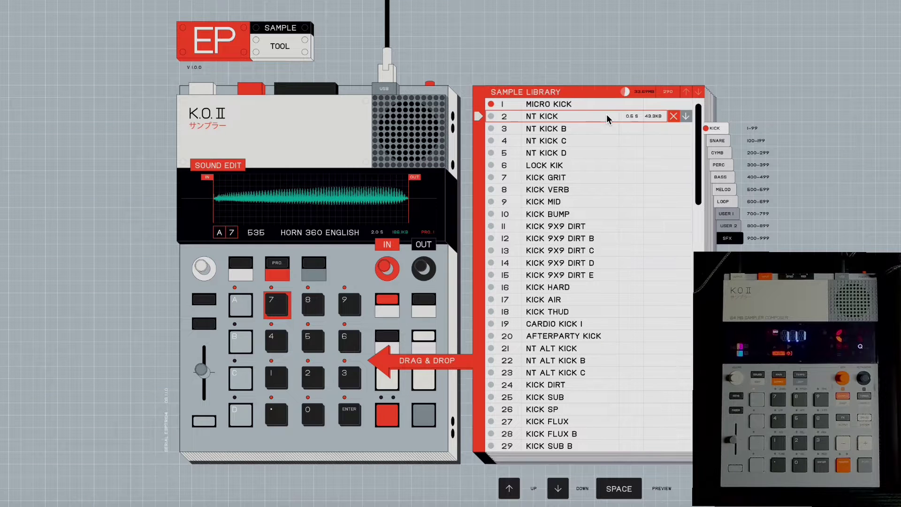
pyautogui.press('Down')
pyautogui.press('Down')
pyautogui.press('Down')
pyautogui.press('Down')
pyautogui.press('Down')
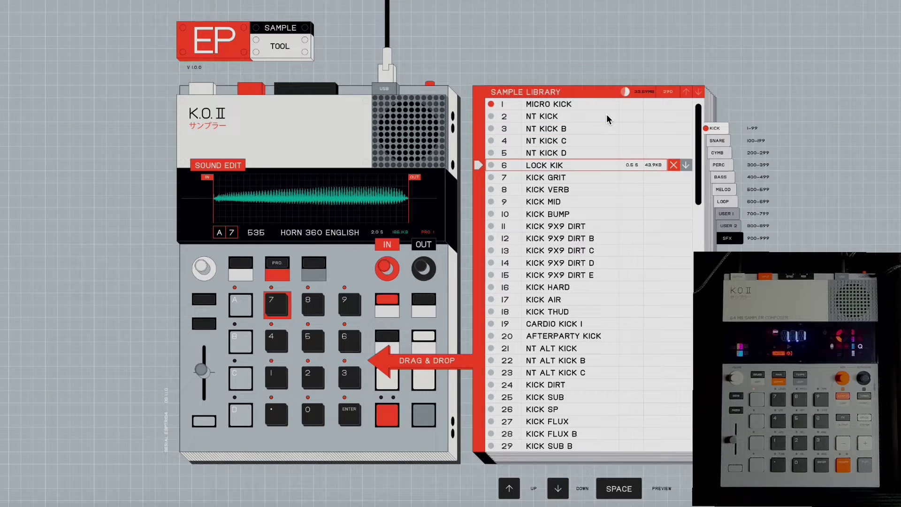
pyautogui.press('Down')
pyautogui.press('Down')
pyautogui.press('Down')
pyautogui.press('Down')
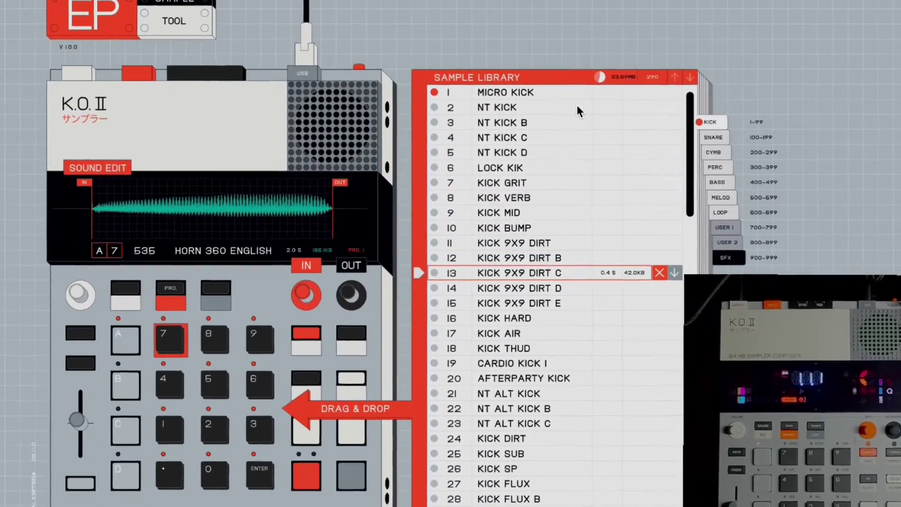
pyautogui.press('Down')
pyautogui.press('Down')
pyautogui.press('Down')
pyautogui.press('Down')
pyautogui.press('Down')
pyautogui.press('Down')
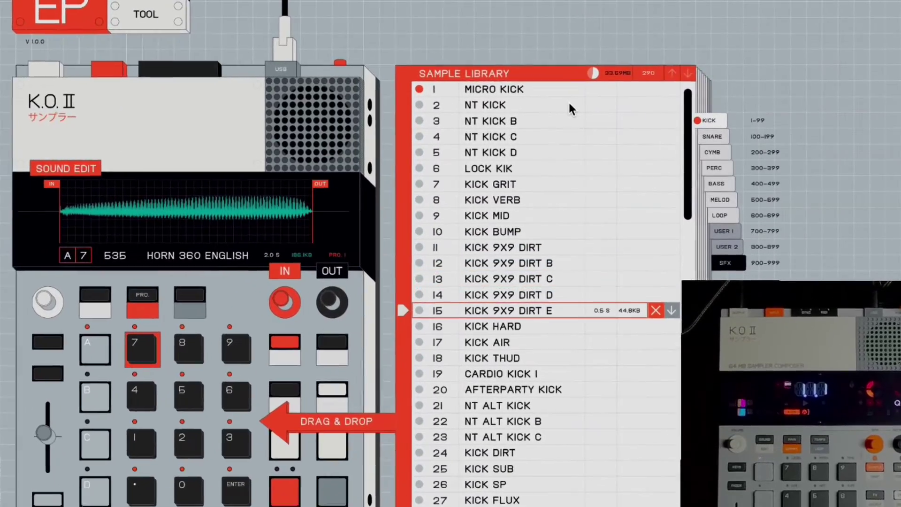
pyautogui.press('Down')
pyautogui.press('Down')
pyautogui.press('Down')
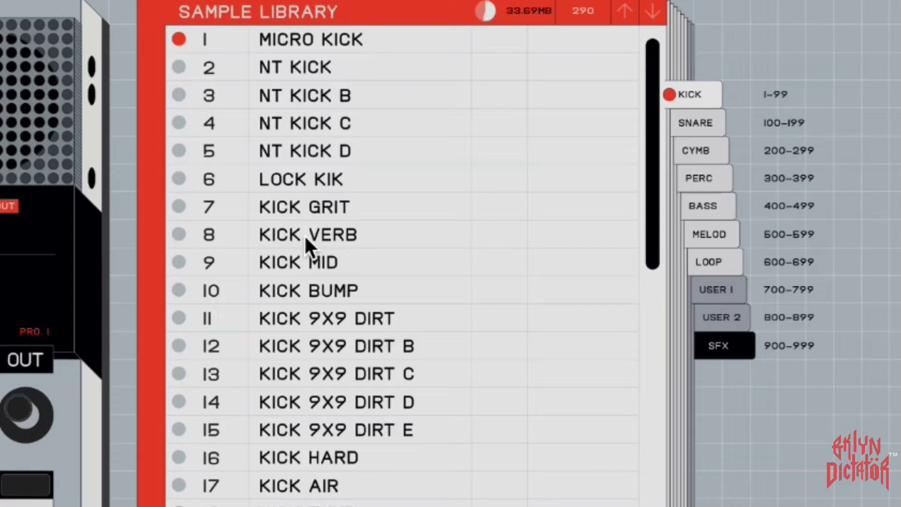
# - Browse the snares from SNARE CLASSIC onward, then the closed hi-hats down to CLOSED HAT HI B
pyautogui.click(691, 114)
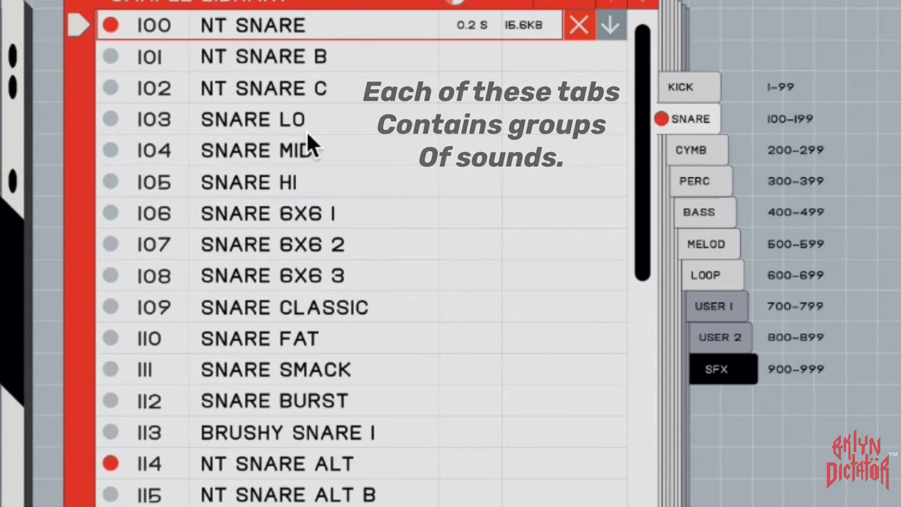
pyautogui.click(266, 267)
pyautogui.click(260, 300)
pyautogui.press('Down')
pyautogui.press('Down')
pyautogui.press('Down')
pyautogui.press('Down')
pyautogui.press('Down')
pyautogui.press('Down')
pyautogui.press('Down')
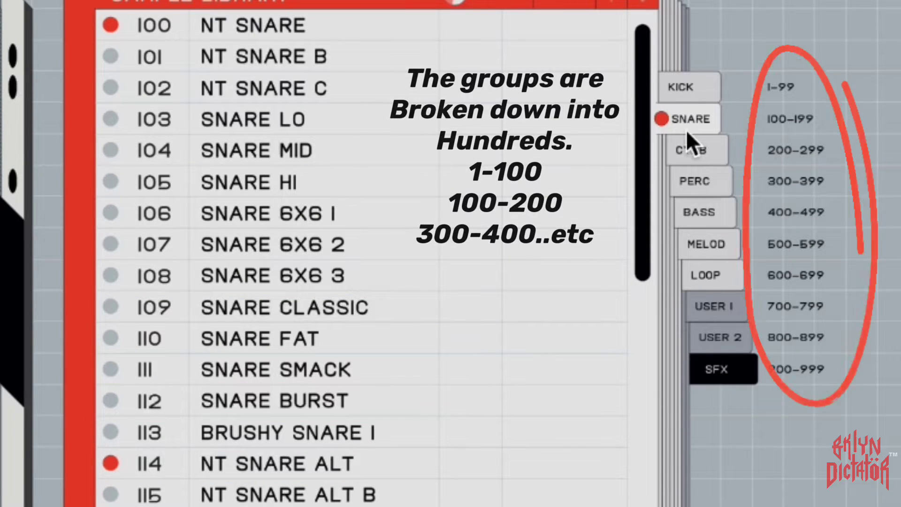
pyautogui.click(684, 143)
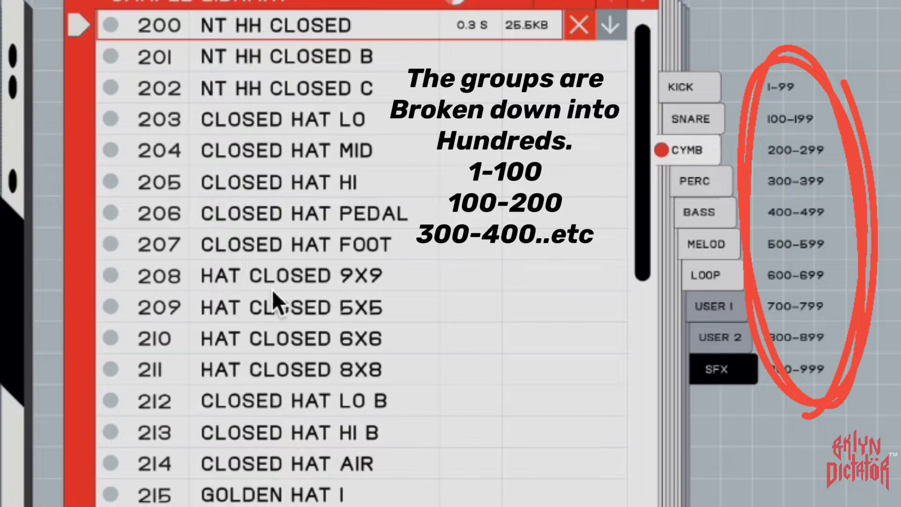
pyautogui.press('Down')
pyautogui.press('Down')
pyautogui.press('Down')
pyautogui.press('Down')
pyautogui.press('Down')
pyautogui.press('Down')
pyautogui.press('Down')
pyautogui.press('Down')
pyautogui.press('Down')
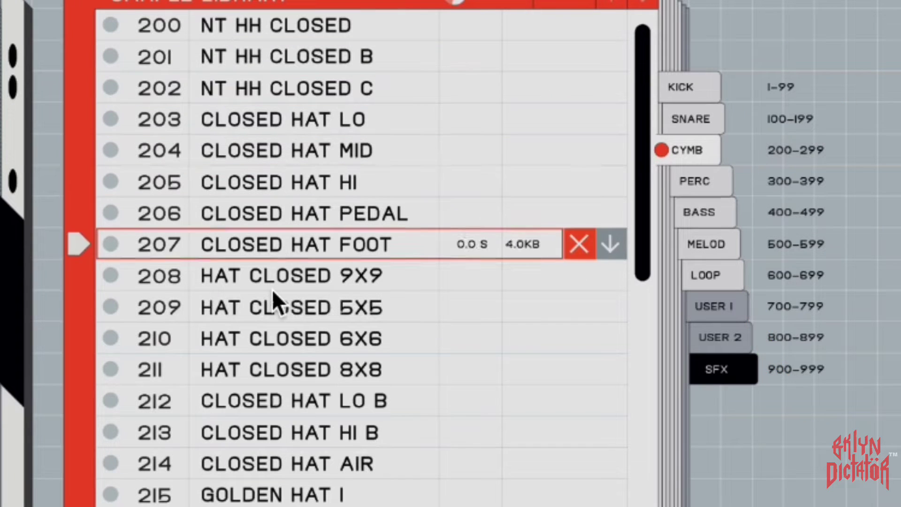
pyautogui.press('Down')
pyautogui.press('Down')
pyautogui.press('Down')
pyautogui.press('Down')
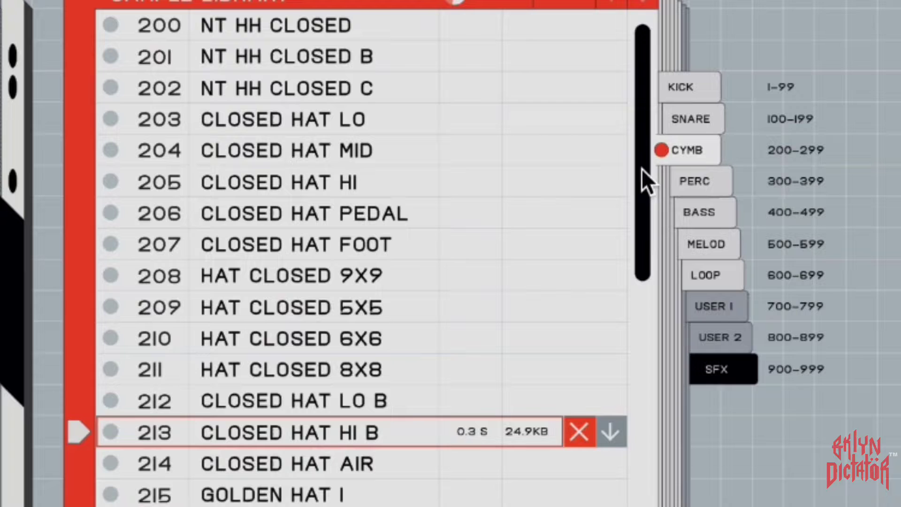
# - Step through claps to CLAP SP DISCO, bass to TB3X3 PUNCH, and melodic to MUTE STRATO, then show the loop slots
pyautogui.click(696, 186)
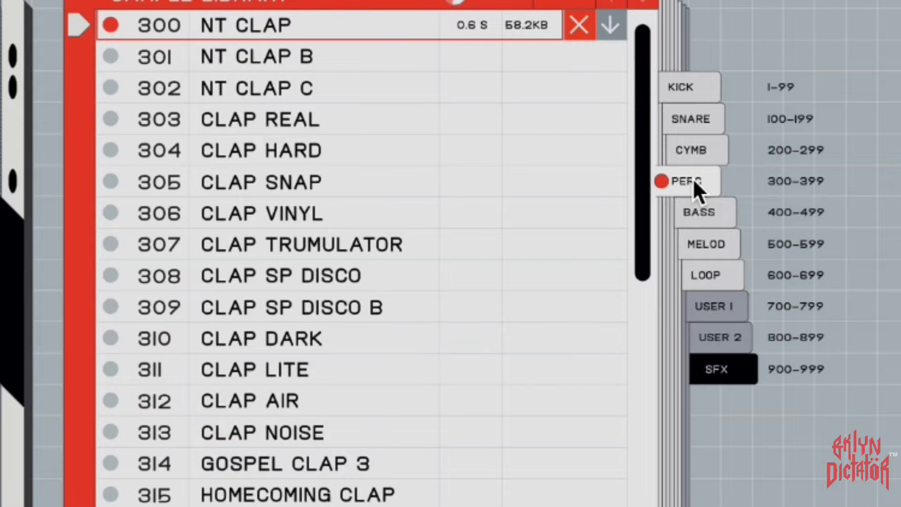
pyautogui.press('Down')
pyautogui.press('Down')
pyautogui.press('Down')
pyautogui.press('Down')
pyautogui.press('Down')
pyautogui.press('Down')
pyautogui.press('Down')
pyautogui.press('Down')
pyautogui.press('Down')
pyautogui.press('Down')
pyautogui.press('Down')
pyautogui.press('Down')
pyautogui.press('Down')
pyautogui.press('Down')
pyautogui.press('Down')
pyautogui.press('Down')
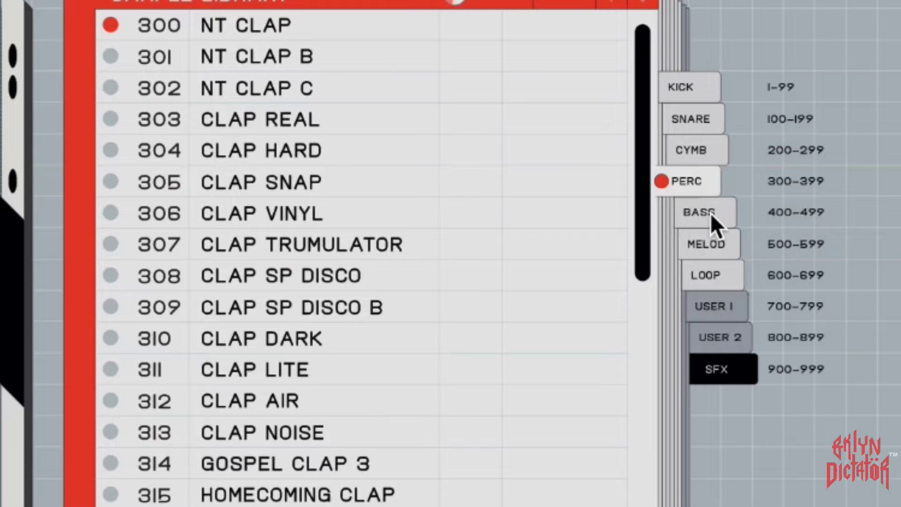
pyautogui.click(711, 213)
pyautogui.press('Down')
pyautogui.press('Down')
pyautogui.press('Down')
pyautogui.press('Down')
pyautogui.press('Down')
pyautogui.press('Down')
pyautogui.press('Down')
pyautogui.press('Down')
pyautogui.press('Down')
pyautogui.press('Down')
pyautogui.press('Down')
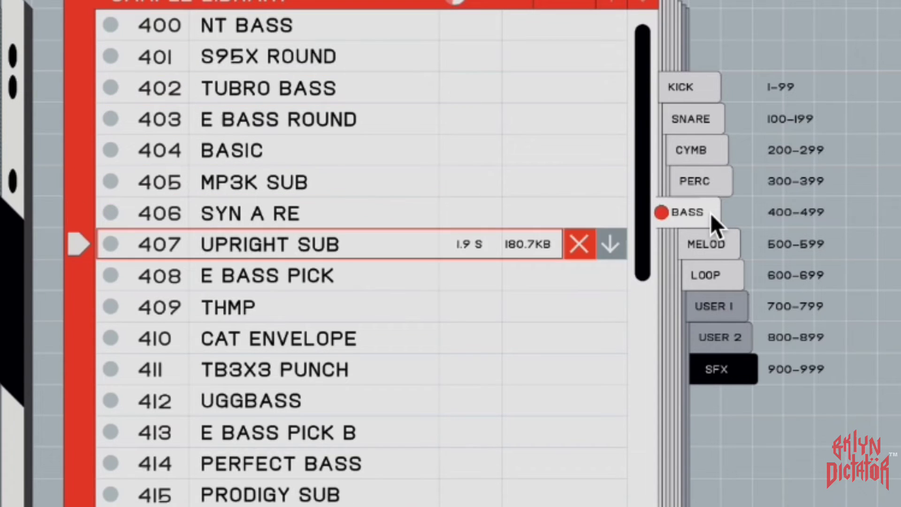
pyautogui.click(706, 242)
pyautogui.press('Down')
pyautogui.press('Down')
pyautogui.press('Down')
pyautogui.press('Down')
pyautogui.press('Down')
pyautogui.press('Down')
pyautogui.press('Down')
pyautogui.press('Down')
pyautogui.press('Down')
pyautogui.press('Down')
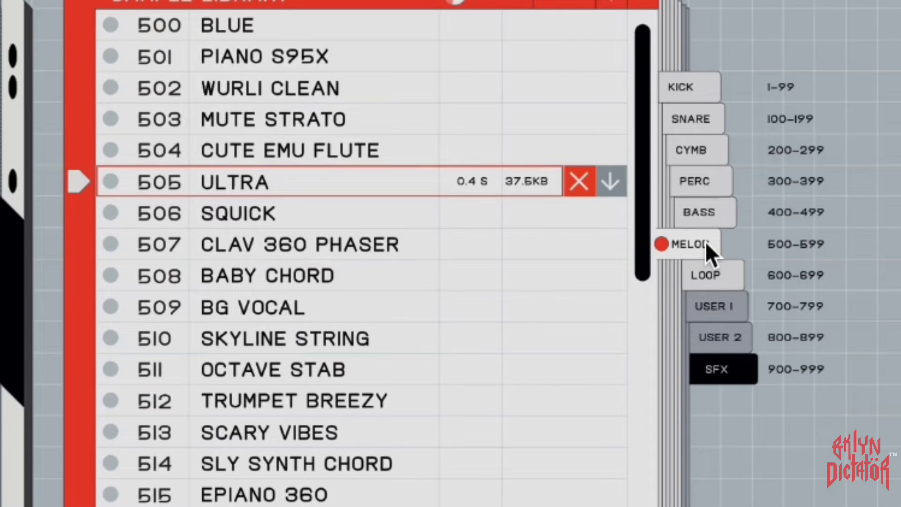
pyautogui.press('Down')
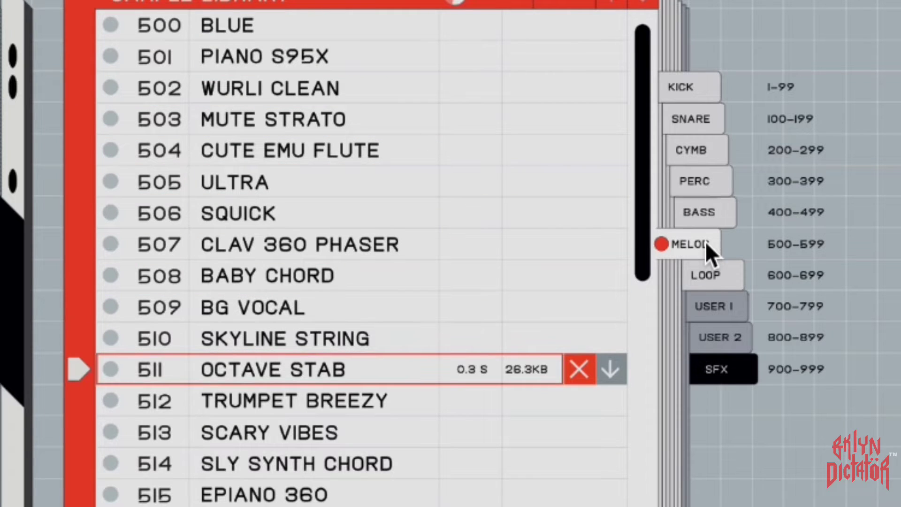
pyautogui.click(718, 273)
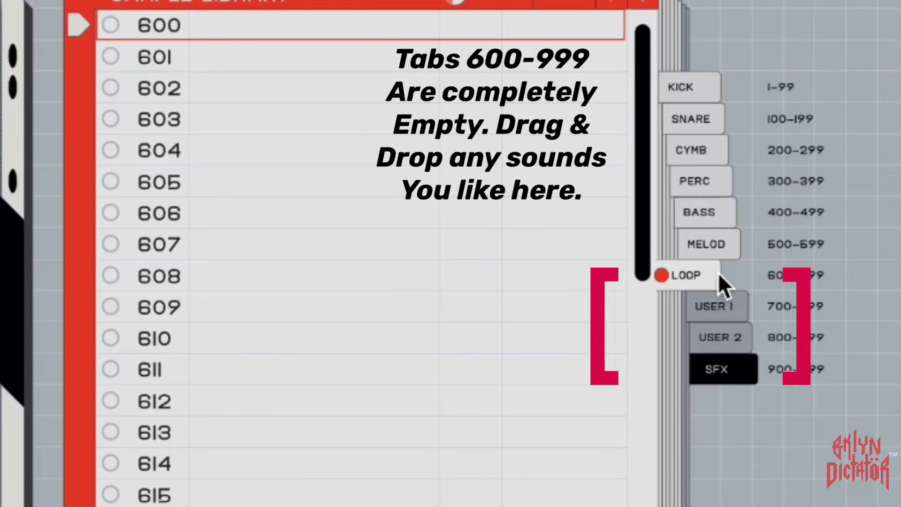
# - Check the empty slots 600–899 and the SFX slots 900–999, returning to slots 600–699
pyautogui.press('Down')
pyautogui.press('Down')
pyautogui.press('Down')
pyautogui.press('Down')
pyautogui.press('Down')
pyautogui.press('Down')
pyautogui.press('Down')
pyautogui.press('Down')
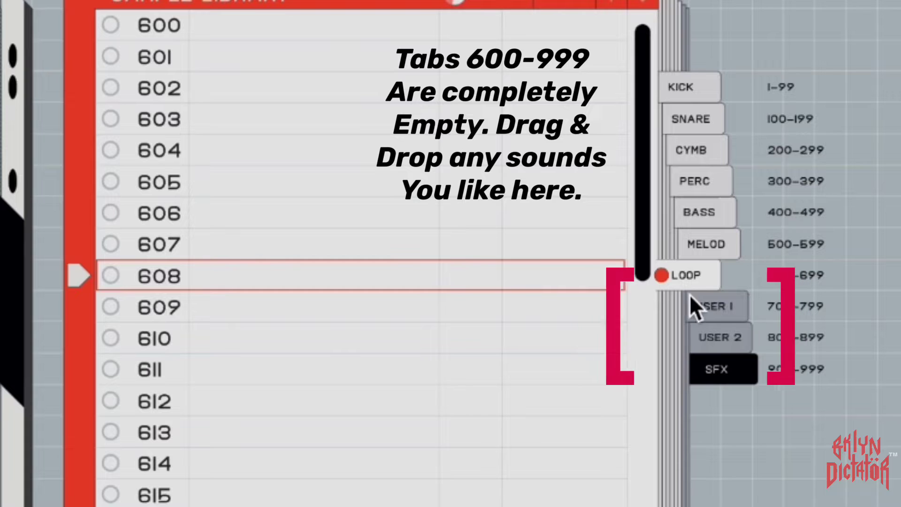
pyautogui.click(715, 307)
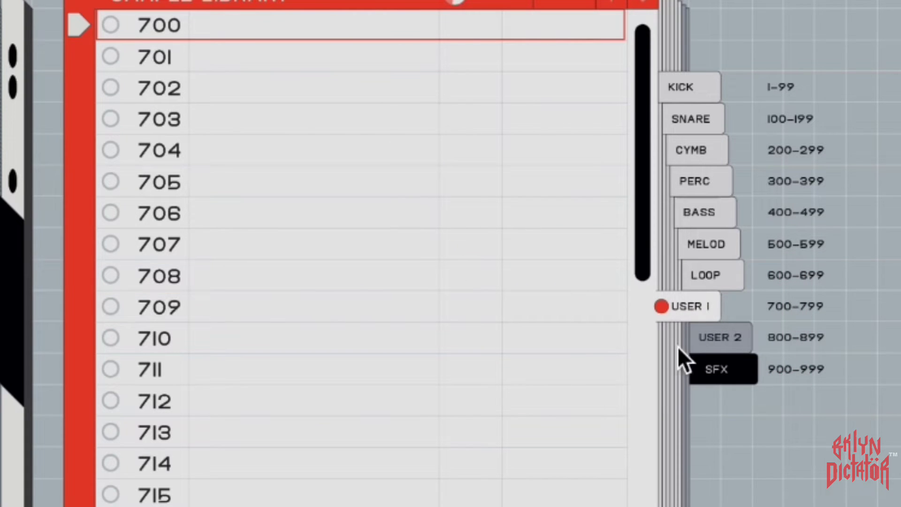
pyautogui.click(700, 339)
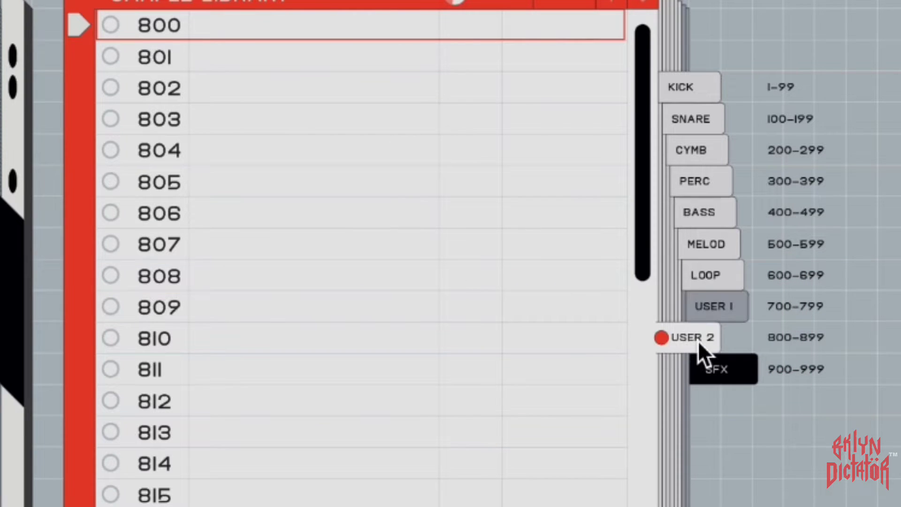
pyautogui.click(723, 370)
pyautogui.click(717, 322)
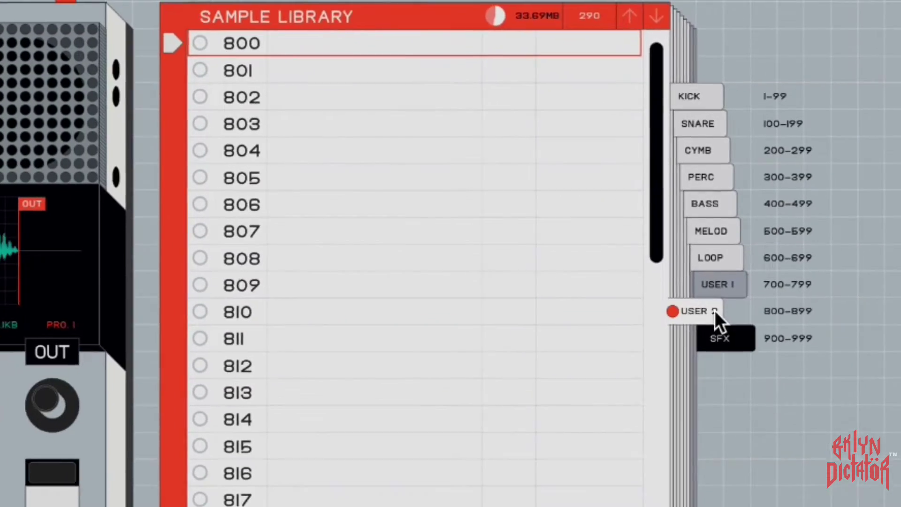
pyautogui.click(724, 262)
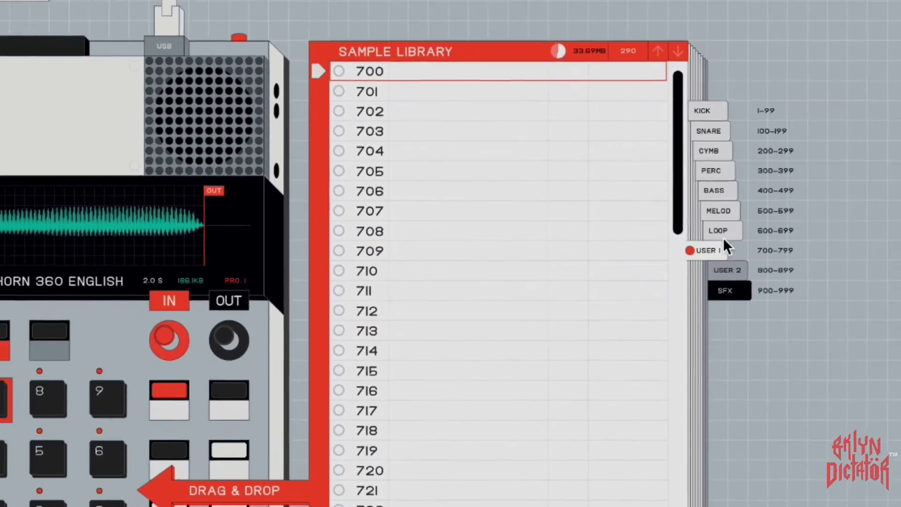
pyautogui.click(717, 237)
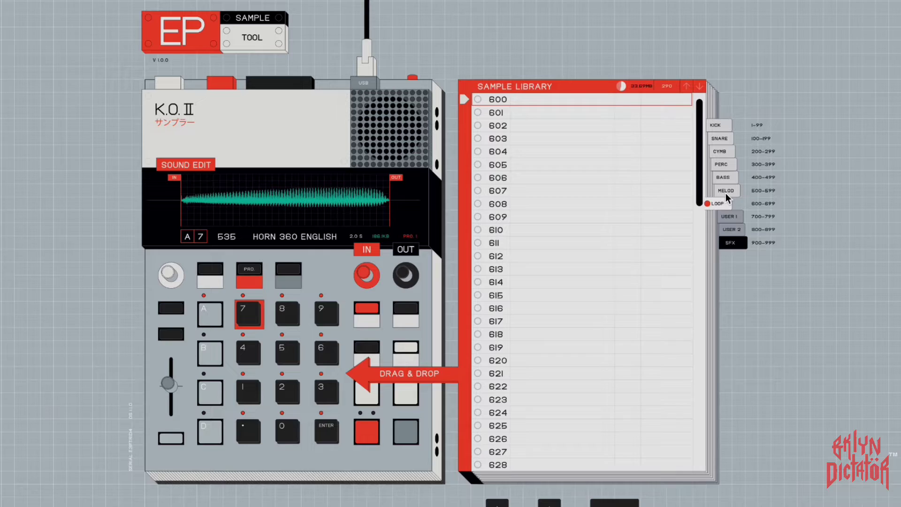
# - Page back through the melodic, bass, percussion and cymbal groups to the snares numbered from 100
pyautogui.click(725, 195)
pyautogui.click(725, 180)
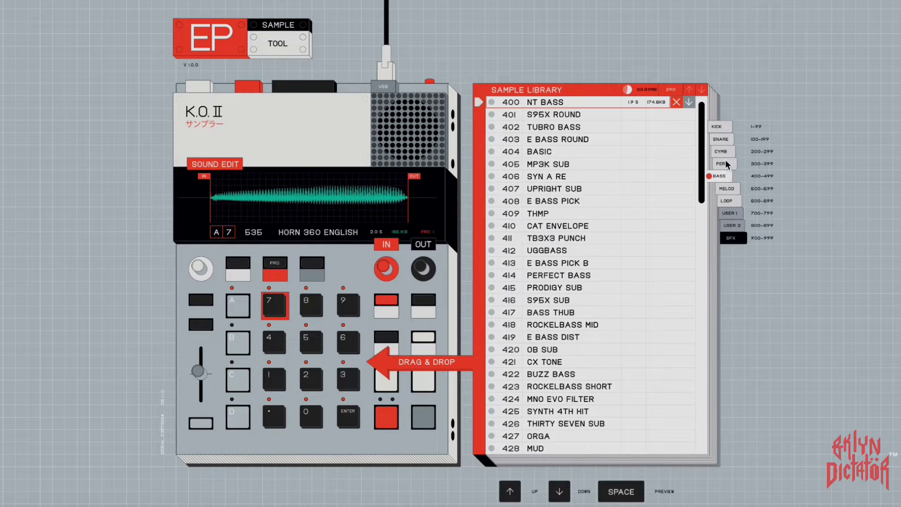
pyautogui.click(726, 160)
pyautogui.click(725, 148)
pyautogui.click(725, 138)
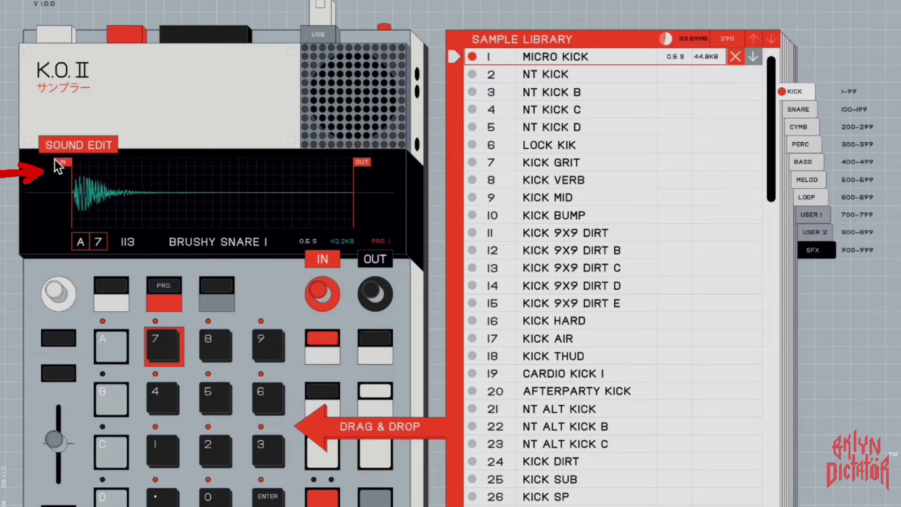
# - Move the waveform's IN marker later and try the OUT marker earlier before restoring it
pyautogui.moveTo(56, 160)
pyautogui.mouseDown()
pyautogui.moveTo(145, 169)
pyautogui.moveTo(62, 164)
pyautogui.mouseUp()
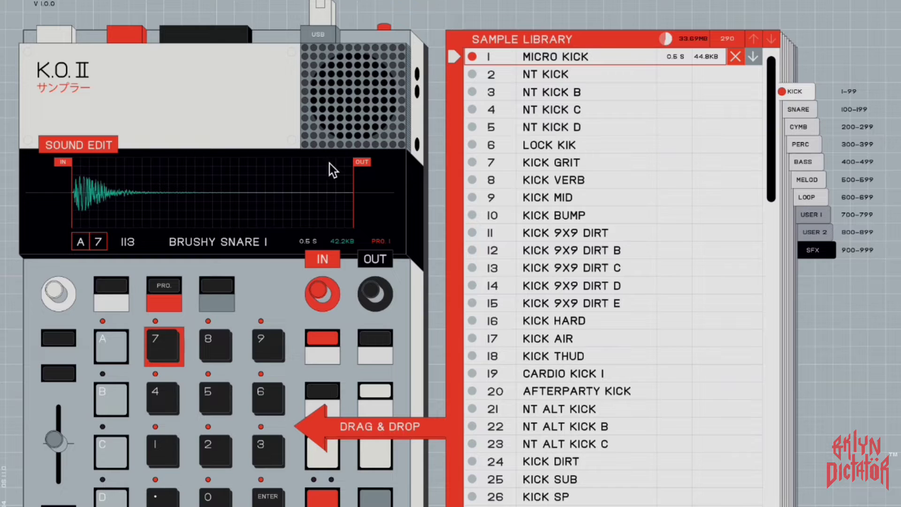
pyautogui.moveTo(365, 168)
pyautogui.mouseDown()
pyautogui.moveTo(252, 159)
pyautogui.moveTo(355, 164)
pyautogui.mouseUp()
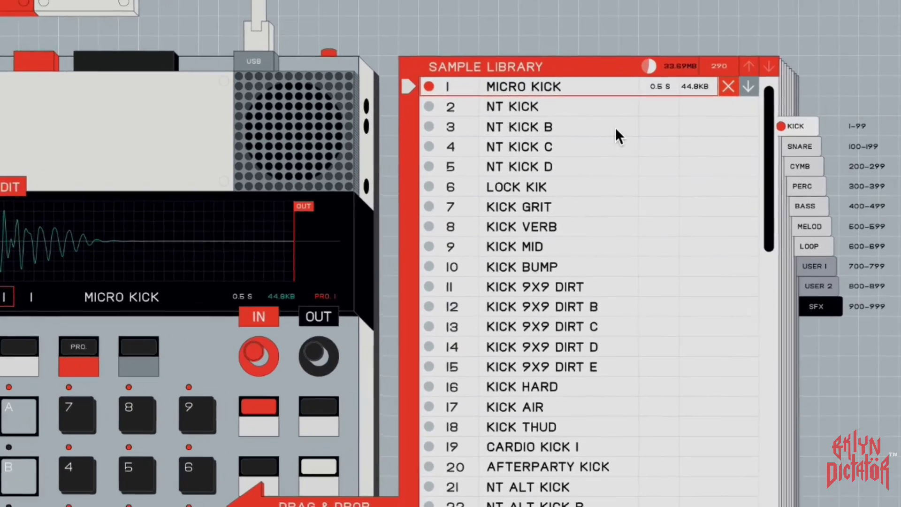
# - Download NT KICK C as 004 nt kick c.wav and confirm it in the browser's downloads
pyautogui.click(612, 113)
pyautogui.click(609, 139)
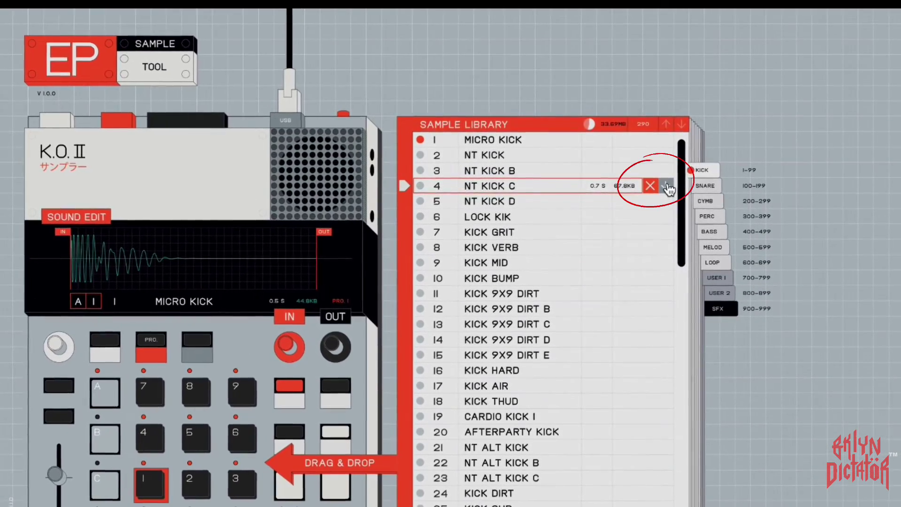
pyautogui.click(691, 183)
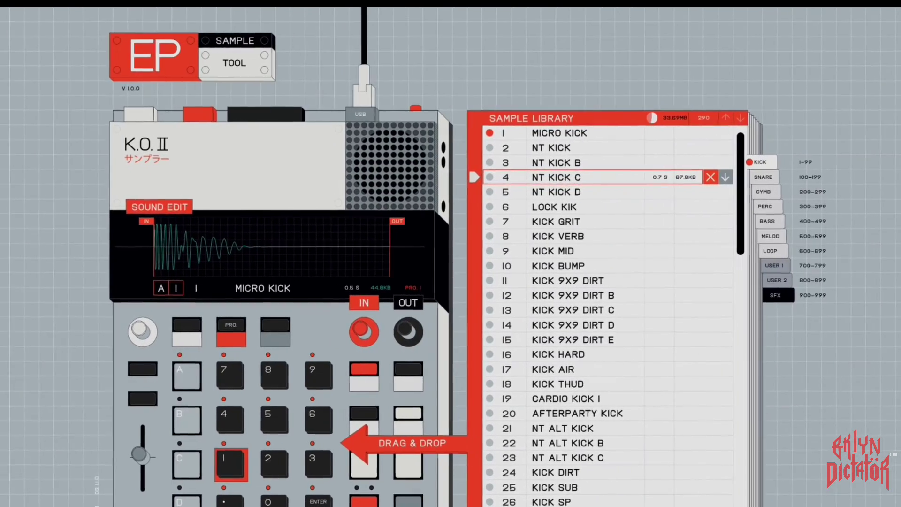
pyautogui.click(762, 14)
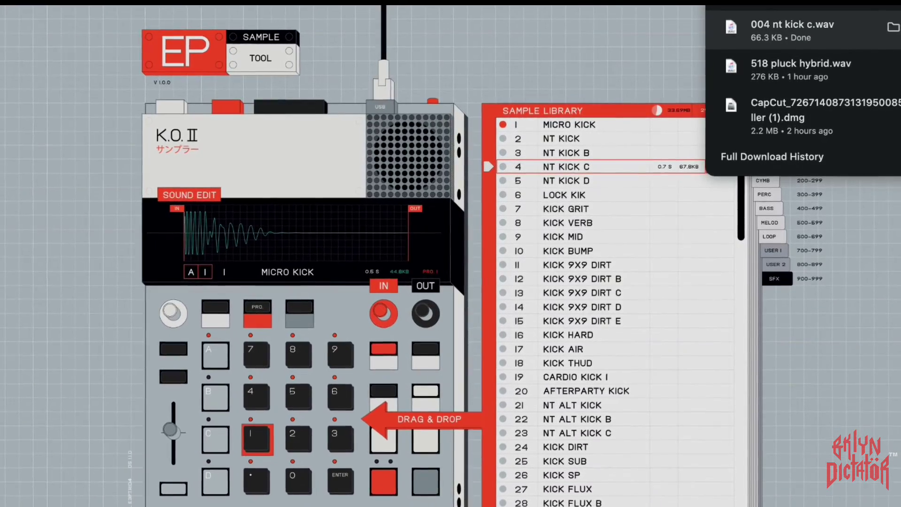
pyautogui.click(582, 52)
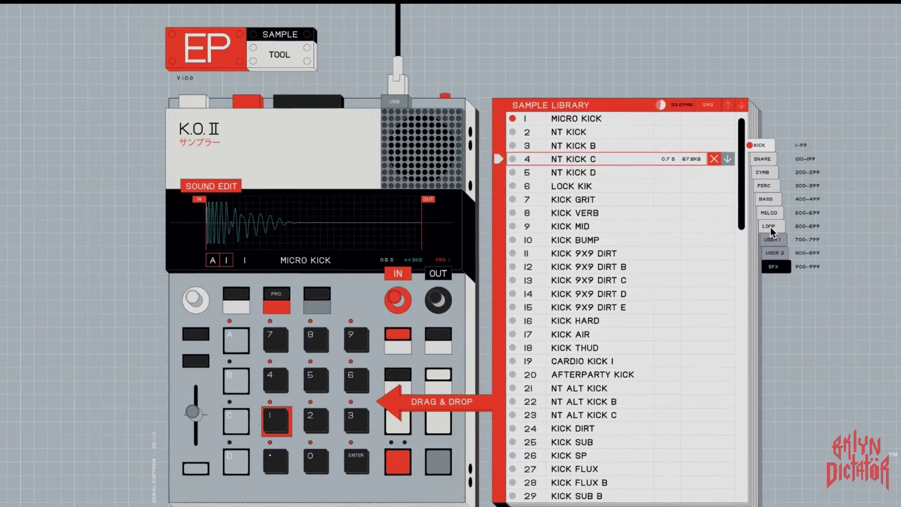
# - Drop 004 nt kick c.wav into loop slot 614 and preview it with Space
pyautogui.click(770, 230)
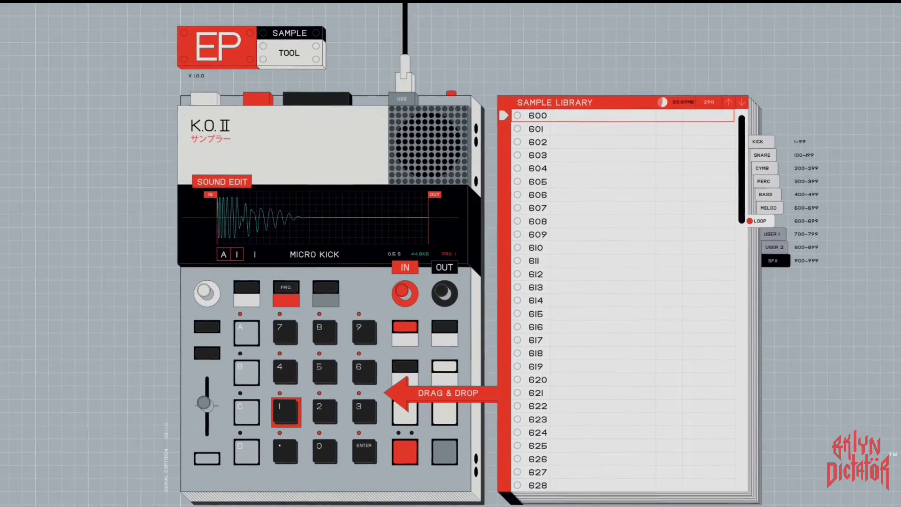
pyautogui.moveTo(202, 141); pyautogui.dragTo(626, 277)
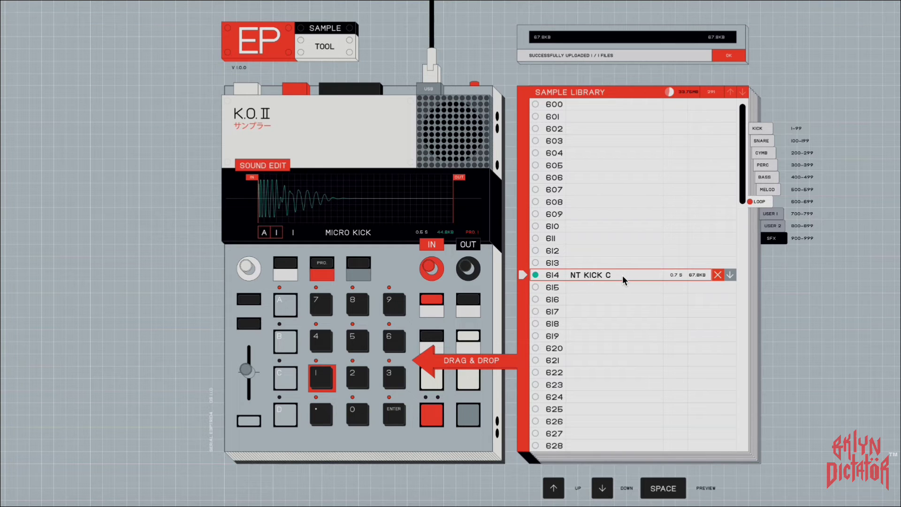
pyautogui.press('space')
# - Delete NT KICK C from loop slot 614
pyautogui.press('Delete')
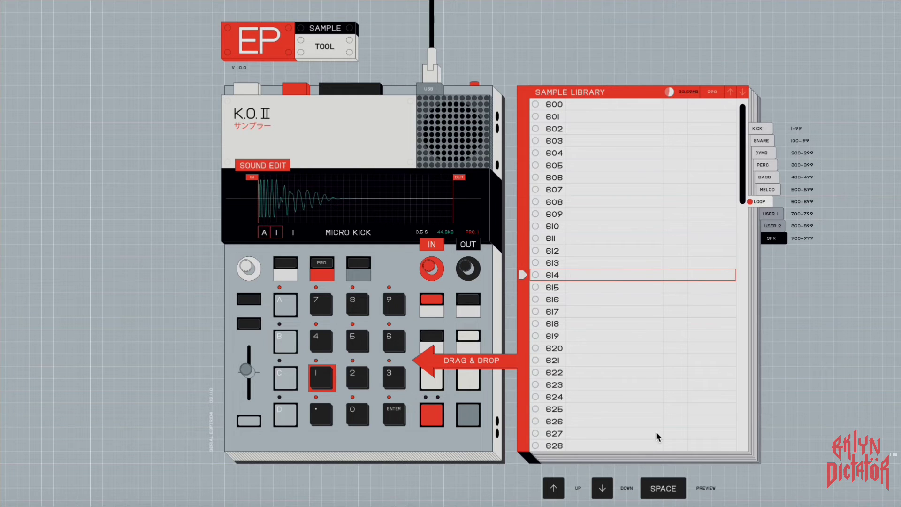